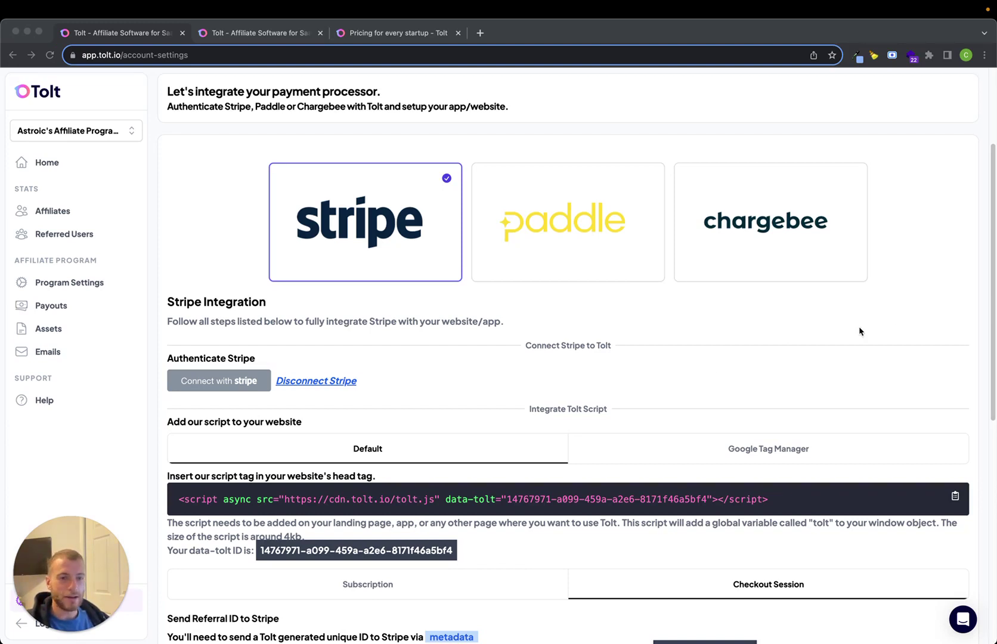
Highlight the tolt_referral metadata line and switch the Stripe code example to Subscription
click(917, 309)
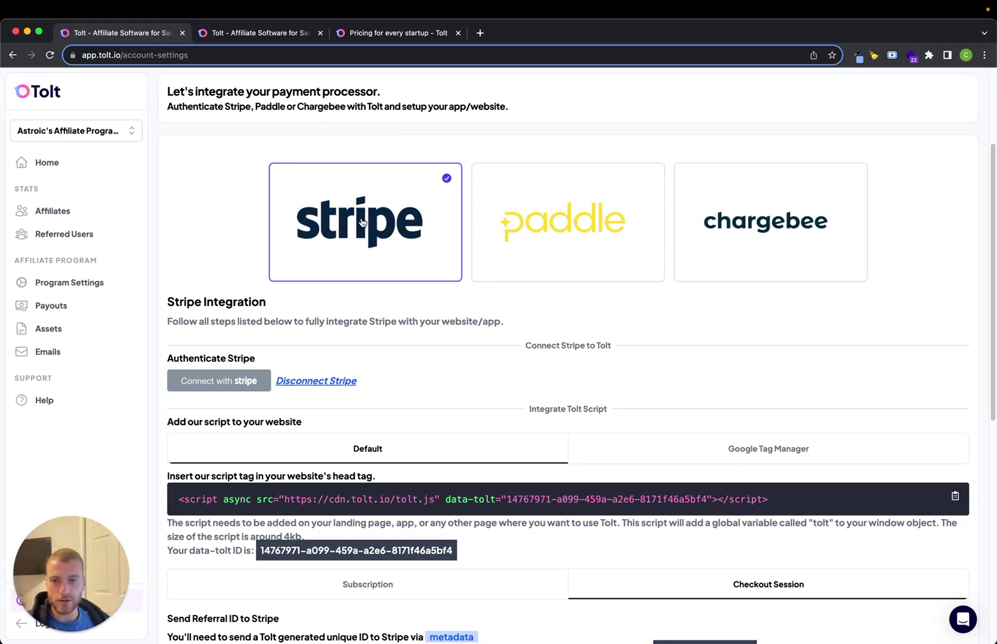
scroll(215, 242, down, 1)
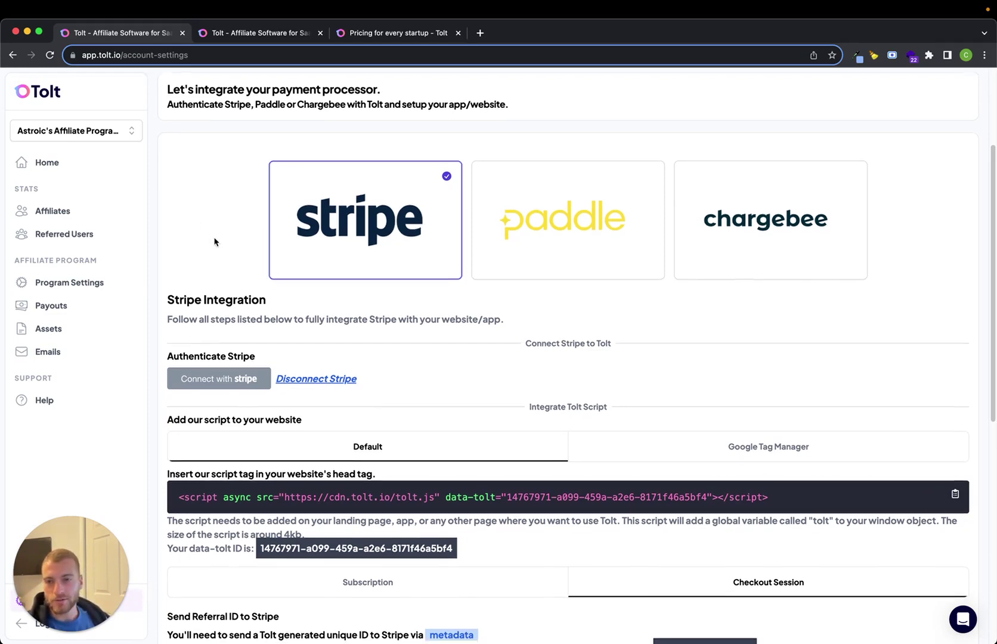
scroll(215, 241, down, 1)
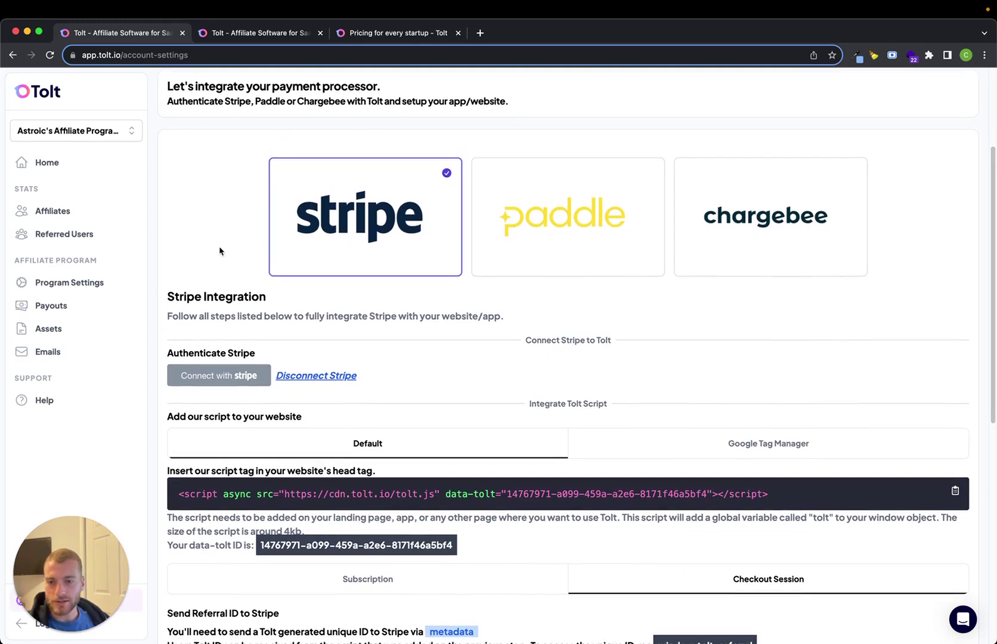
scroll(219, 251, down, 4)
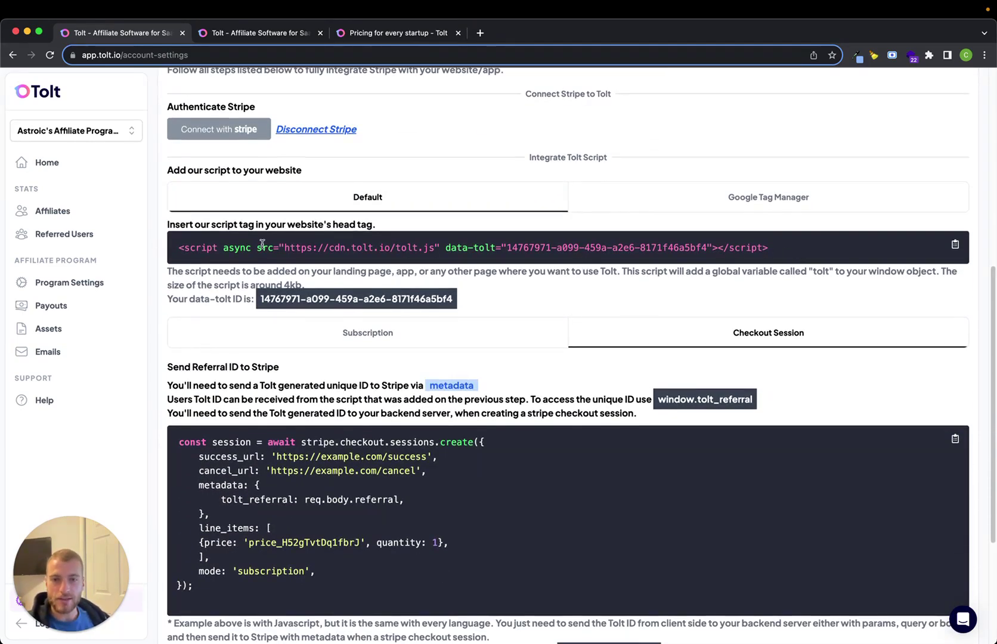
scroll(220, 278, down, 3)
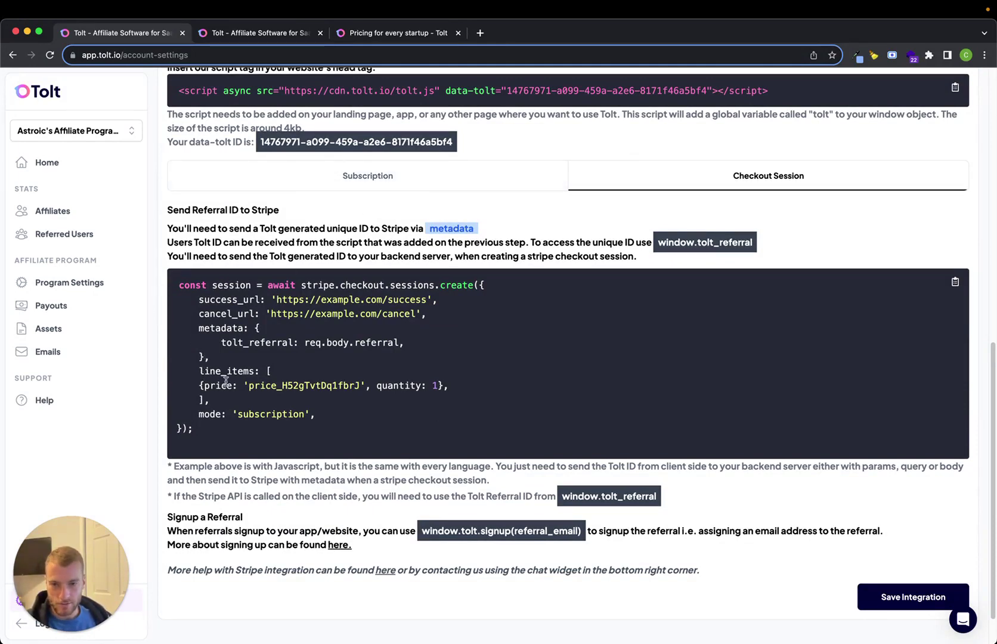
drag(406, 343, 221, 343)
click(265, 339)
click(335, 178)
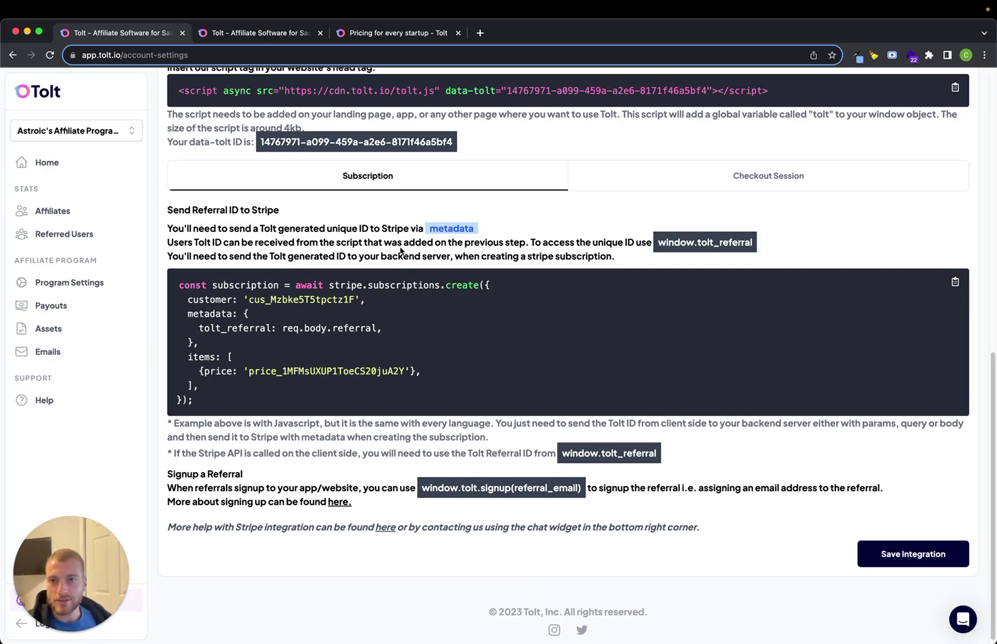
click(246, 35)
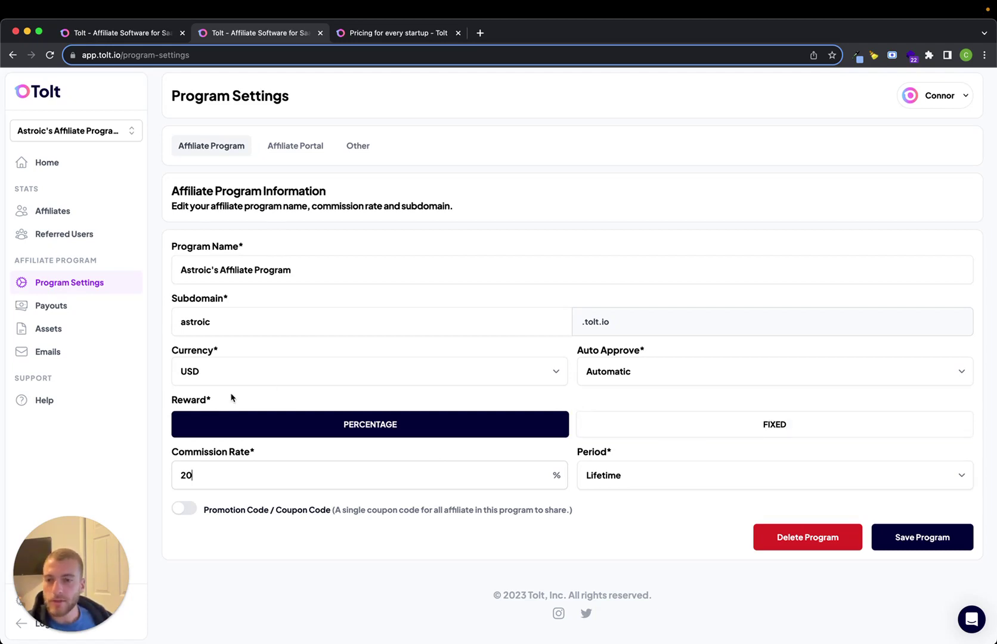
Keep the commission period at Lifetime and bring up the Affiliate Portal branding settings
click(665, 476)
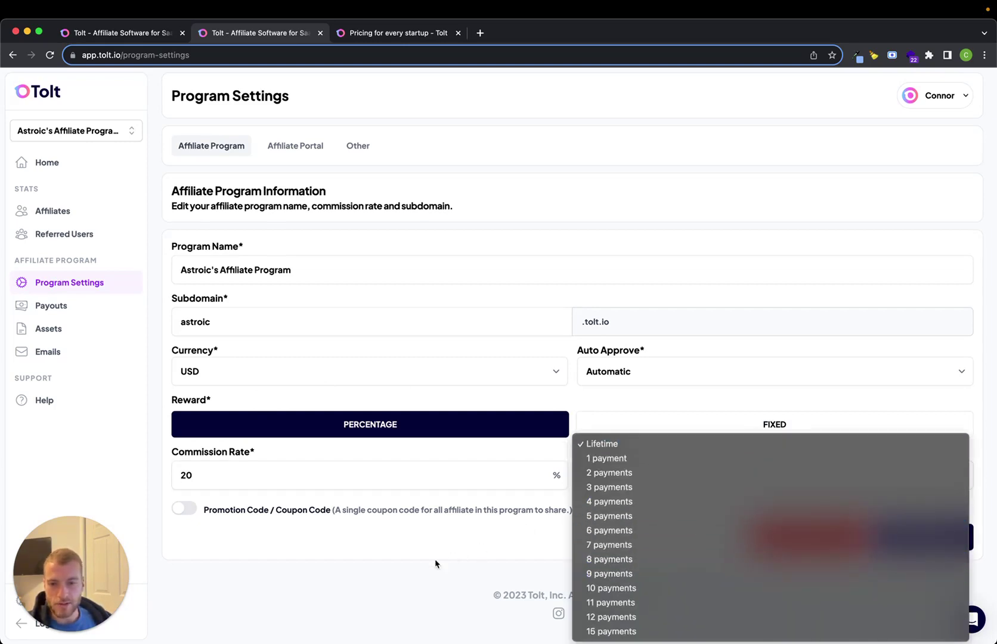
click(336, 540)
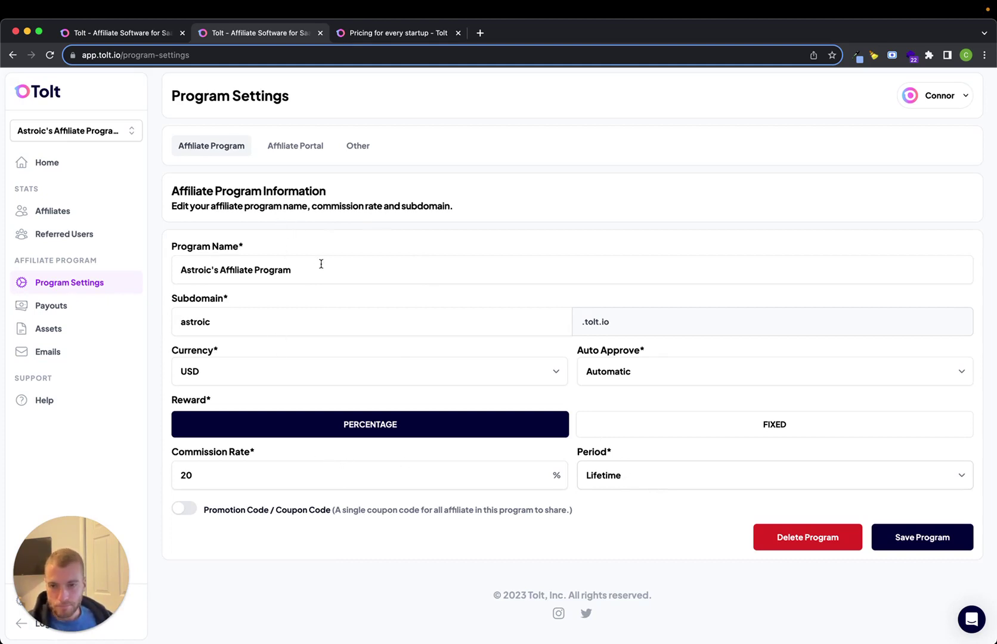
click(293, 148)
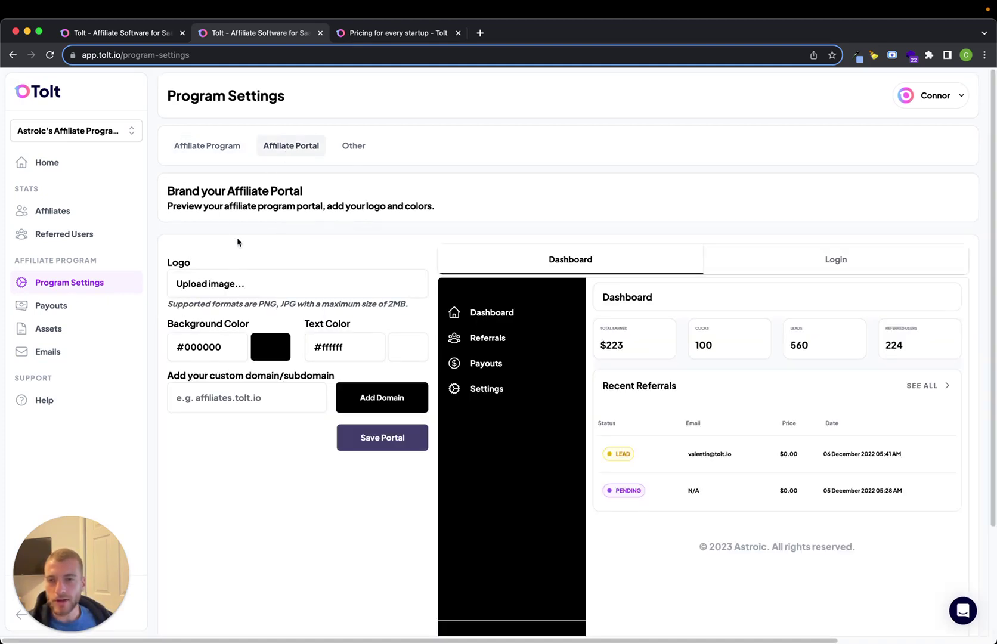
Toggle the portal preview between Login and Dashboard, ending on the affiliate login page
scroll(238, 277, down, 3)
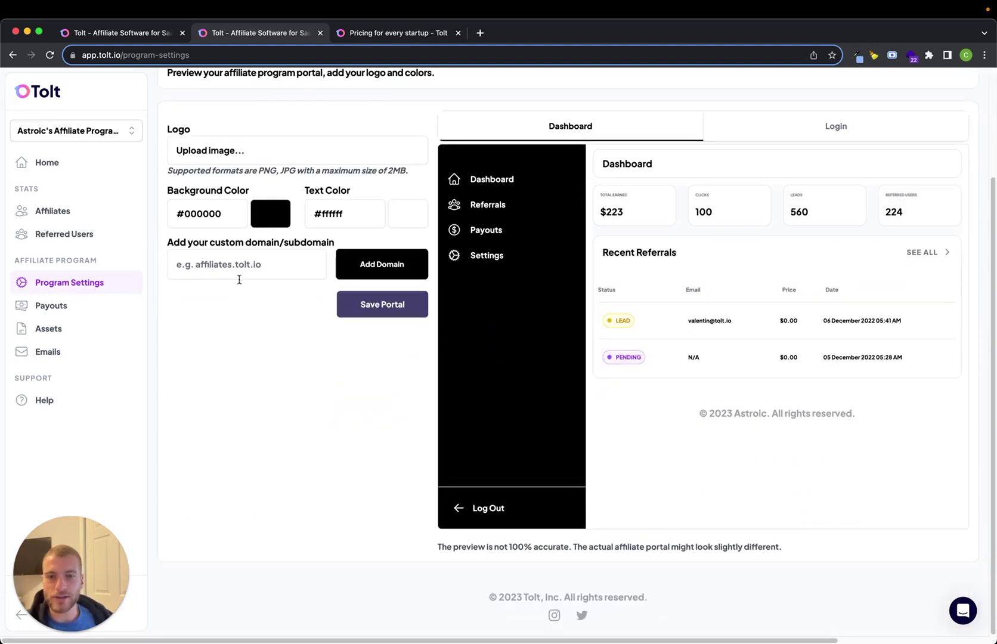
scroll(251, 358, up, 3)
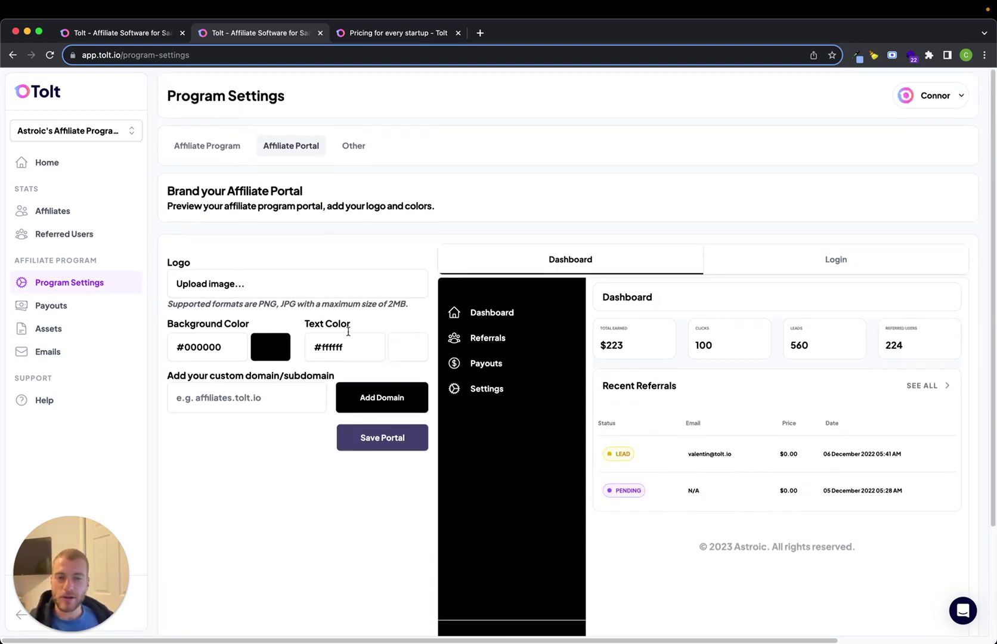
scroll(382, 363, down, 1)
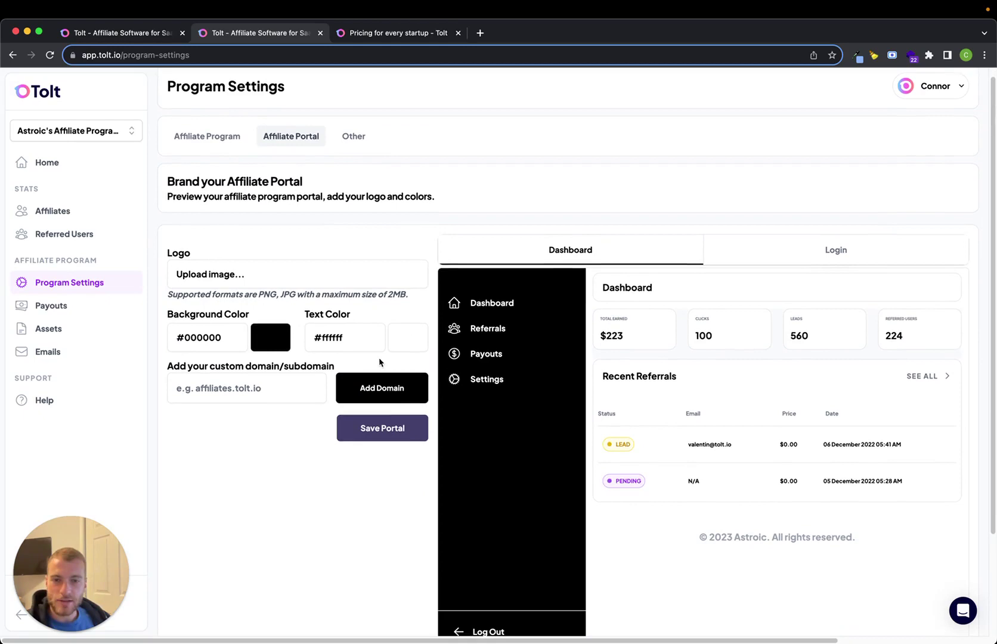
click(863, 251)
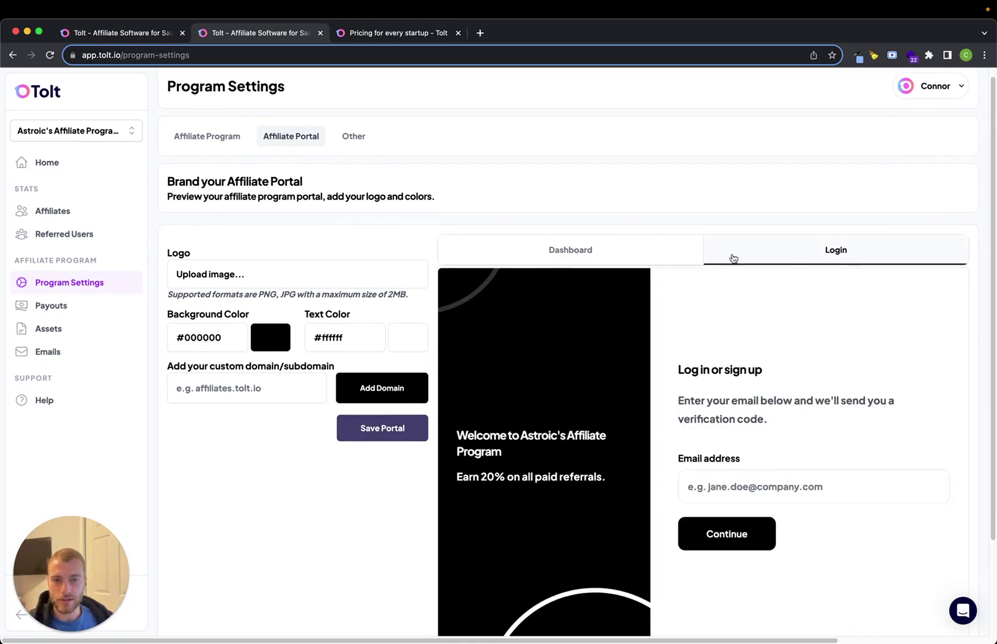
click(551, 249)
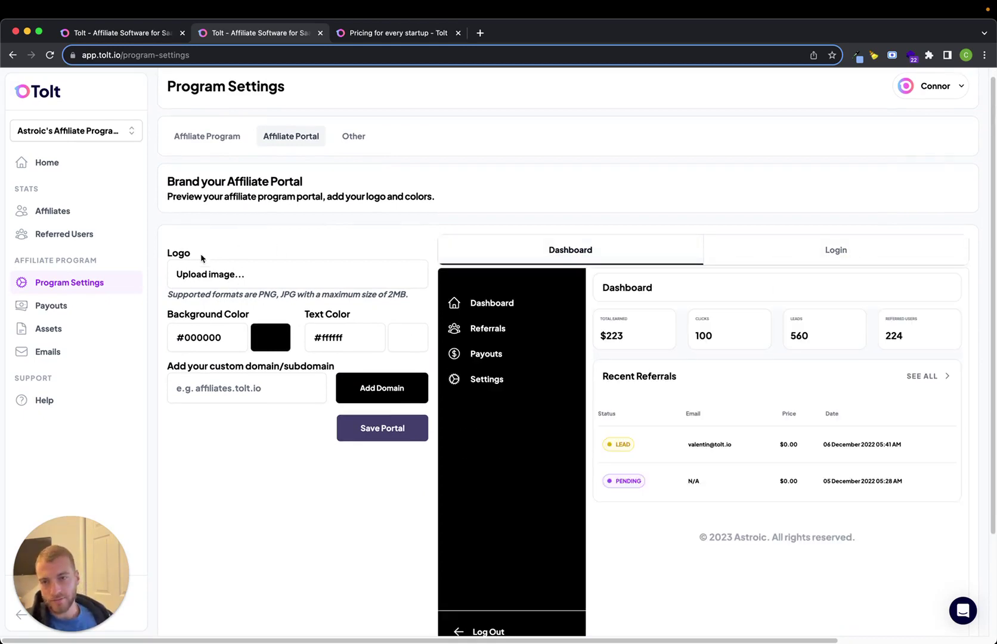
scroll(230, 262, down, 5)
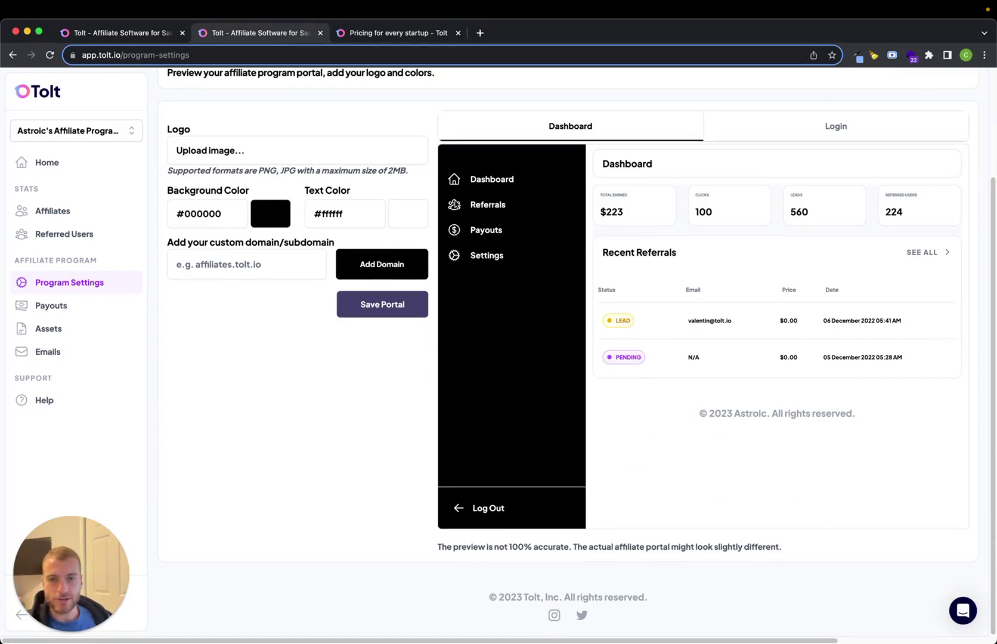
scroll(564, 309, up, 4)
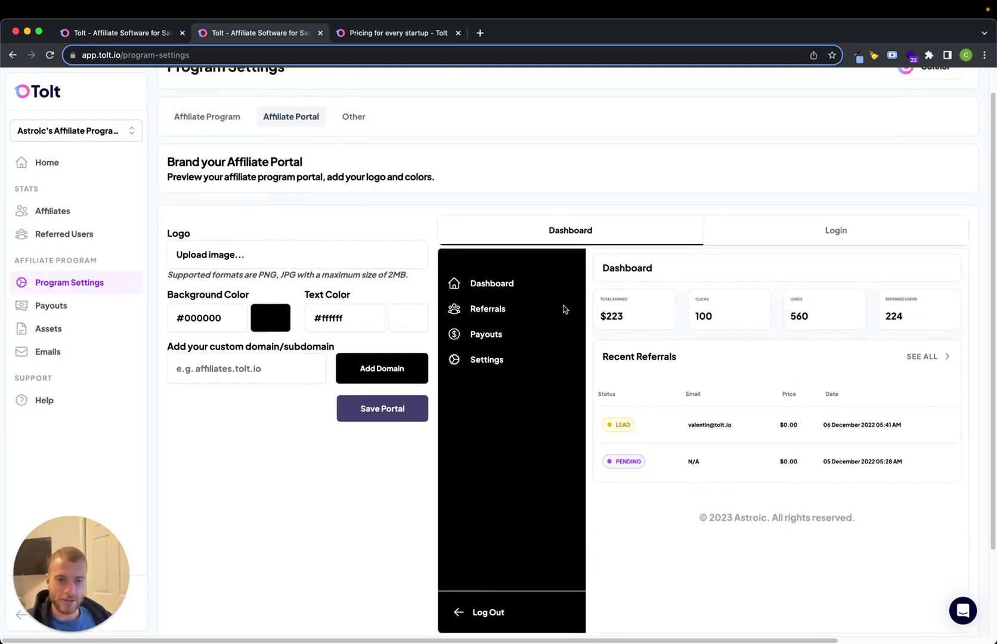
click(824, 231)
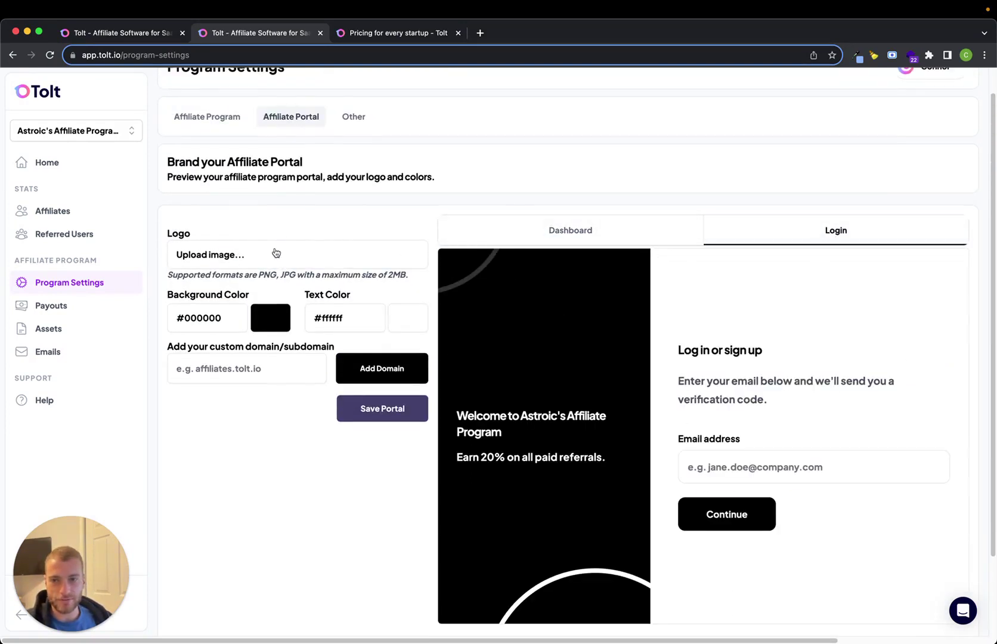
Review the Other settings tab, then return to the Affiliate Program settings
click(350, 122)
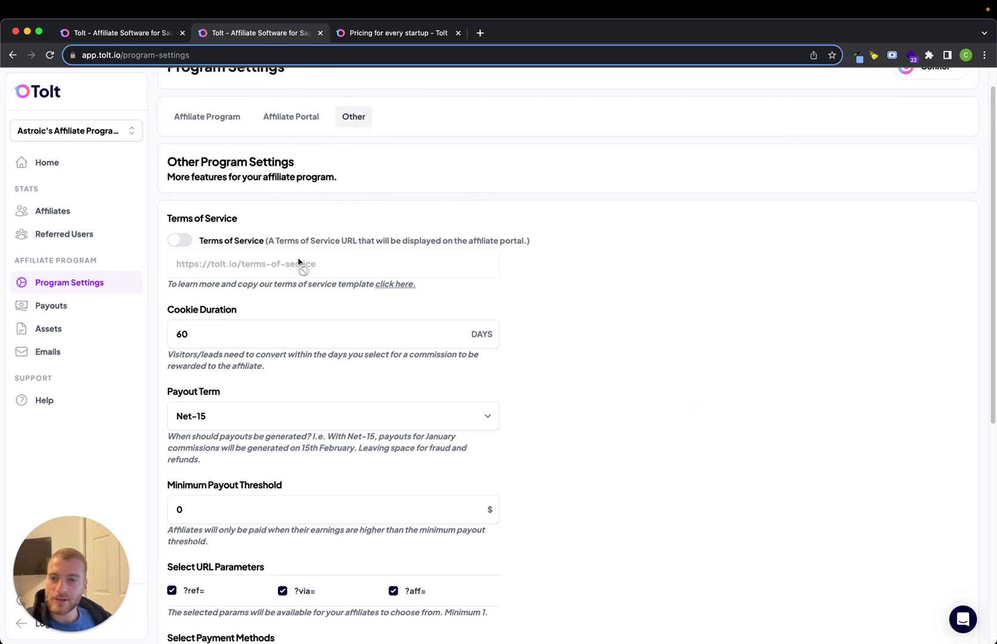
scroll(446, 230, down, 3)
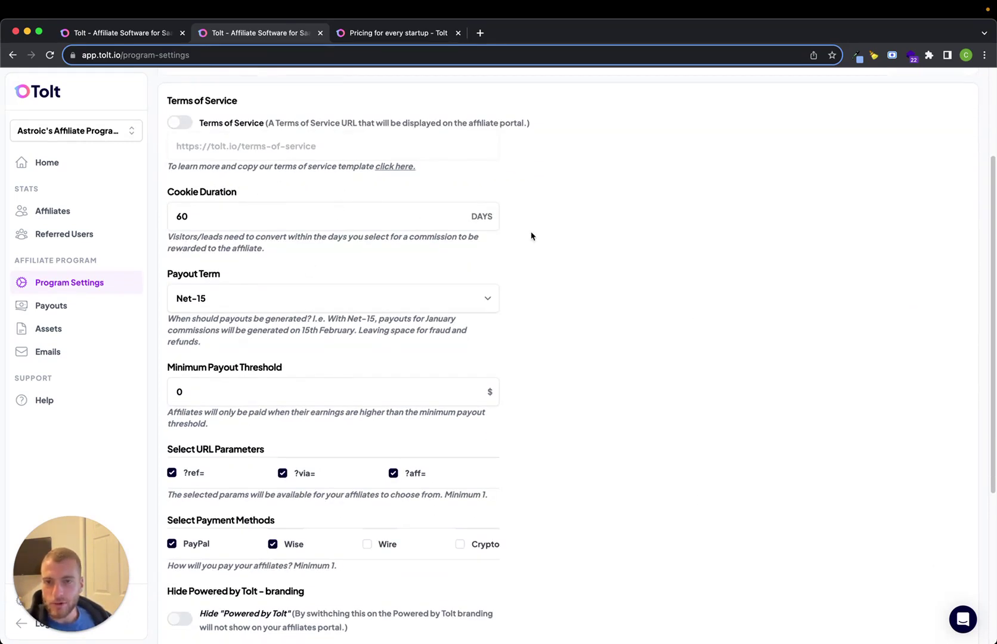
scroll(532, 236, up, 1)
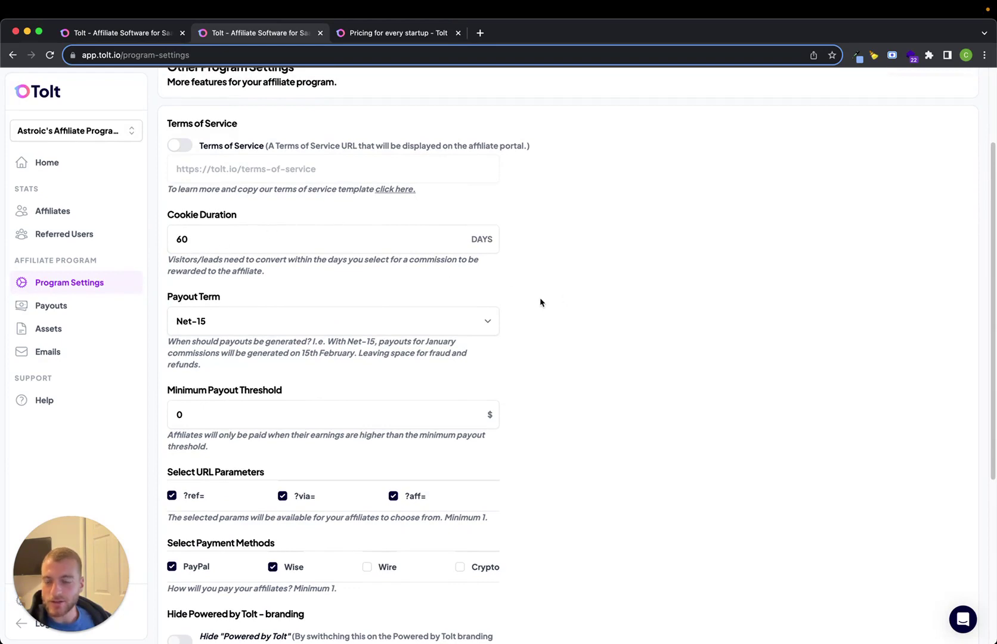
scroll(540, 301, down, 3)
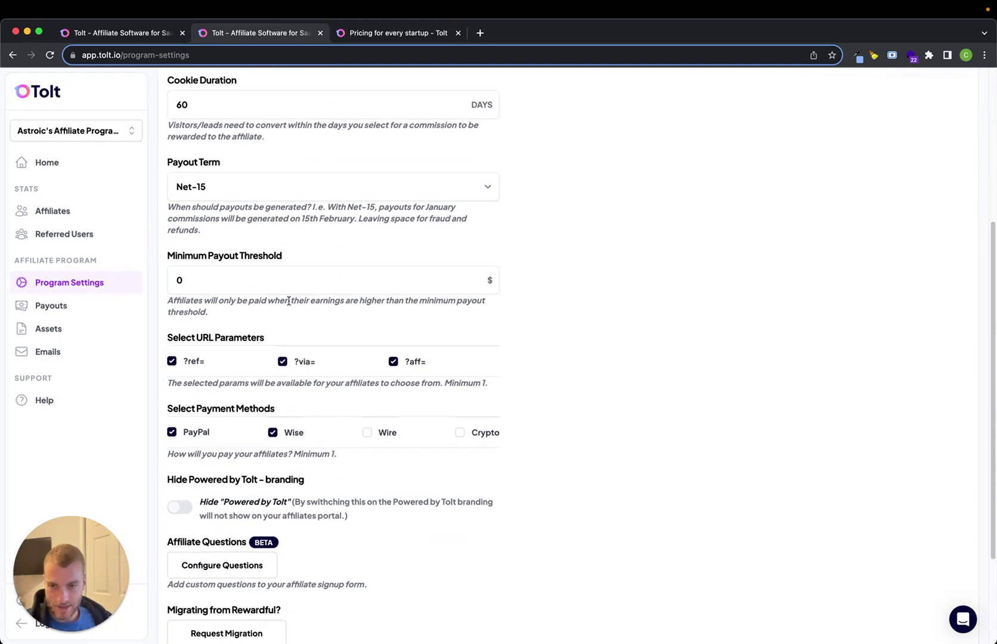
scroll(288, 301, down, 3)
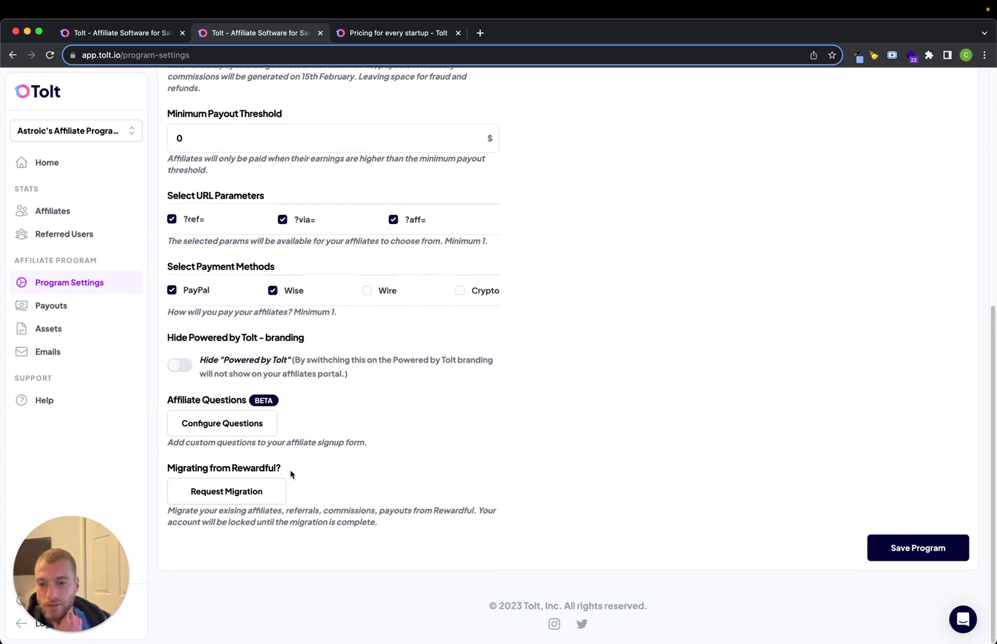
scroll(441, 414, up, 8)
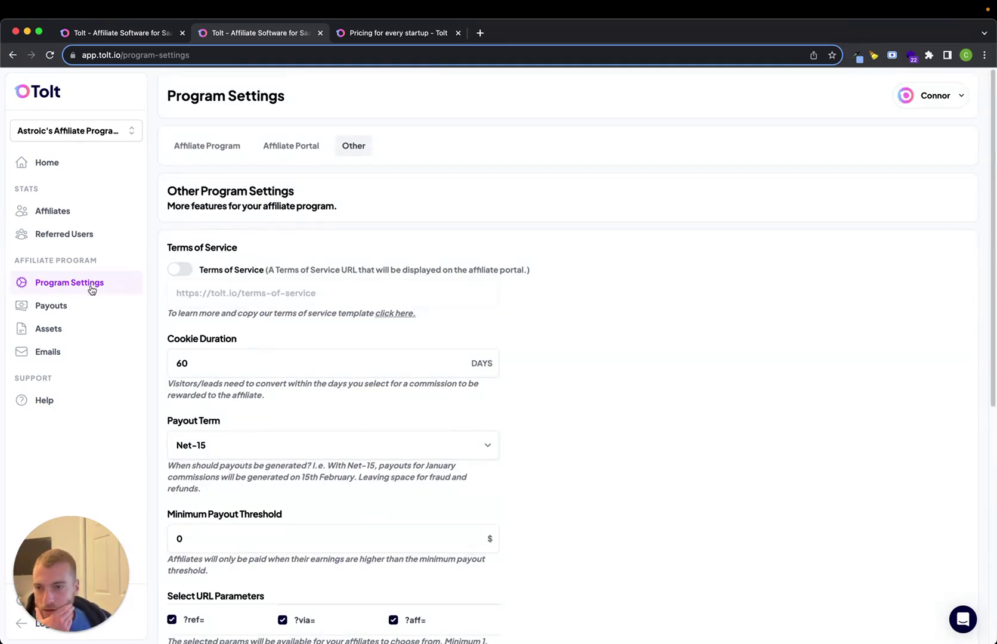
click(209, 145)
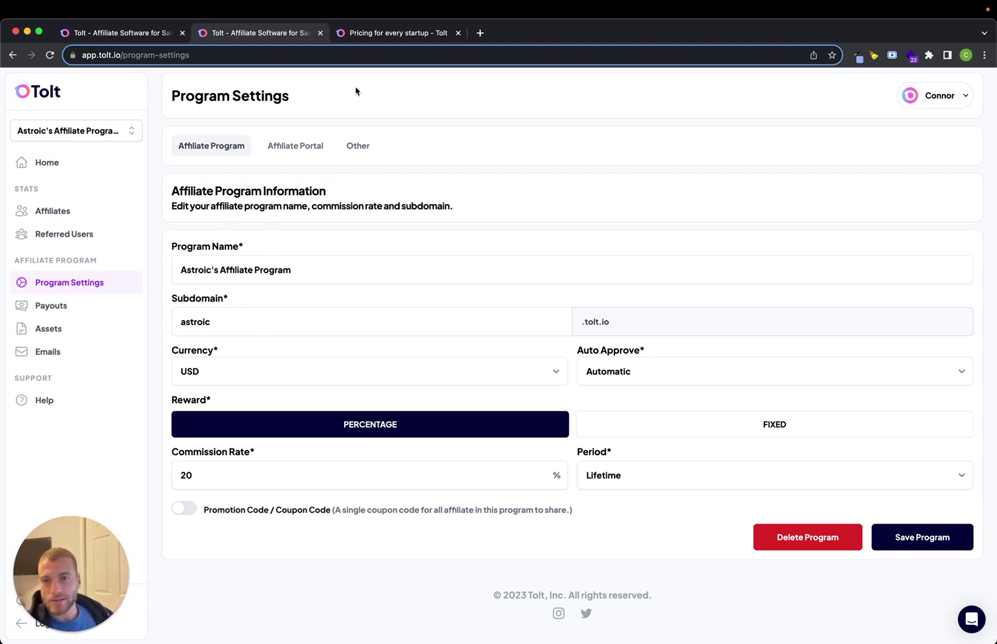
click(367, 34)
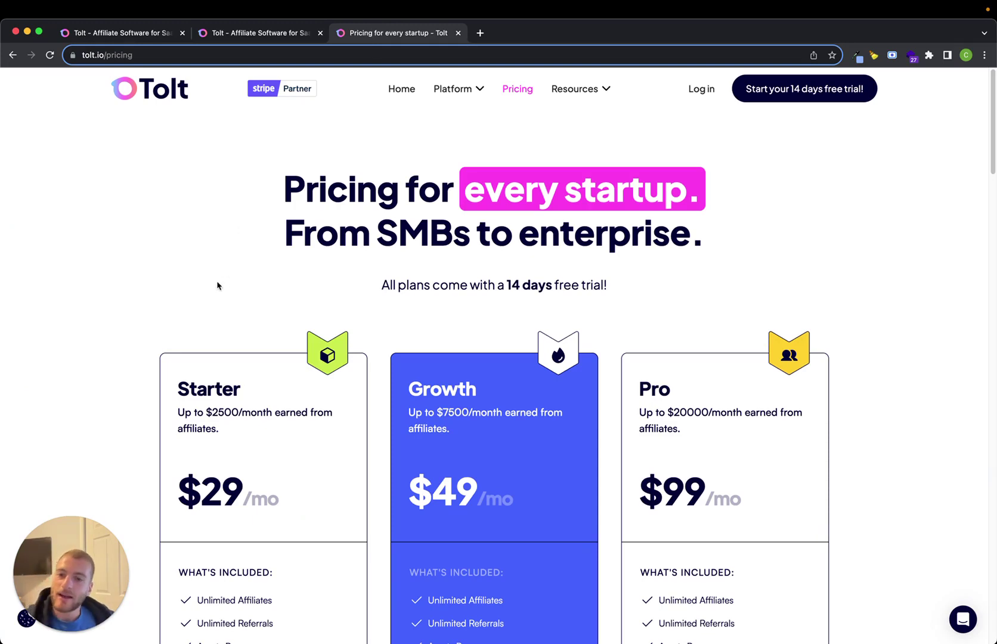
scroll(203, 287, down, 3)
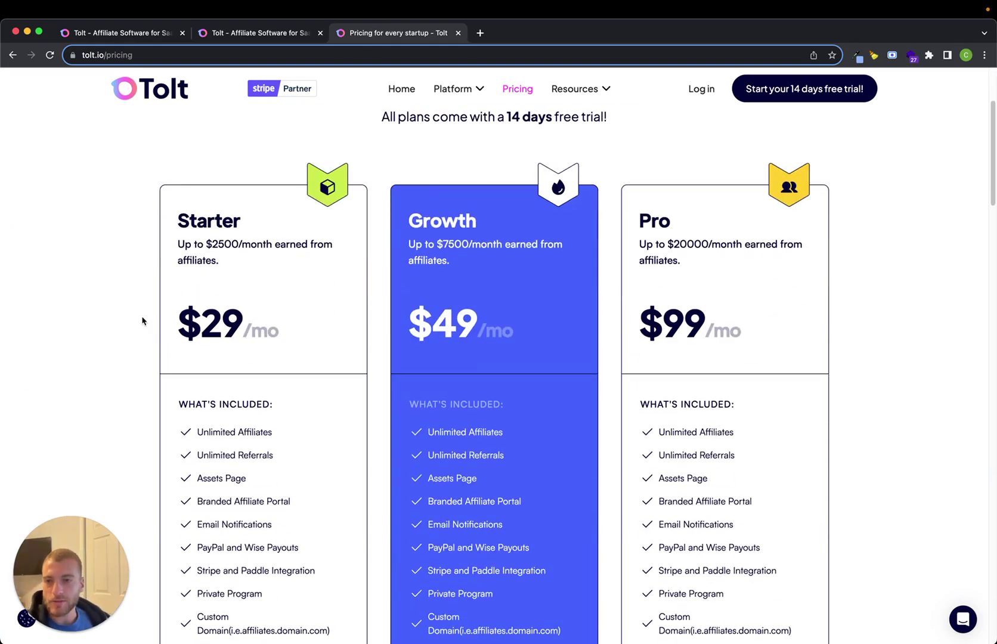
scroll(142, 321, down, 1)
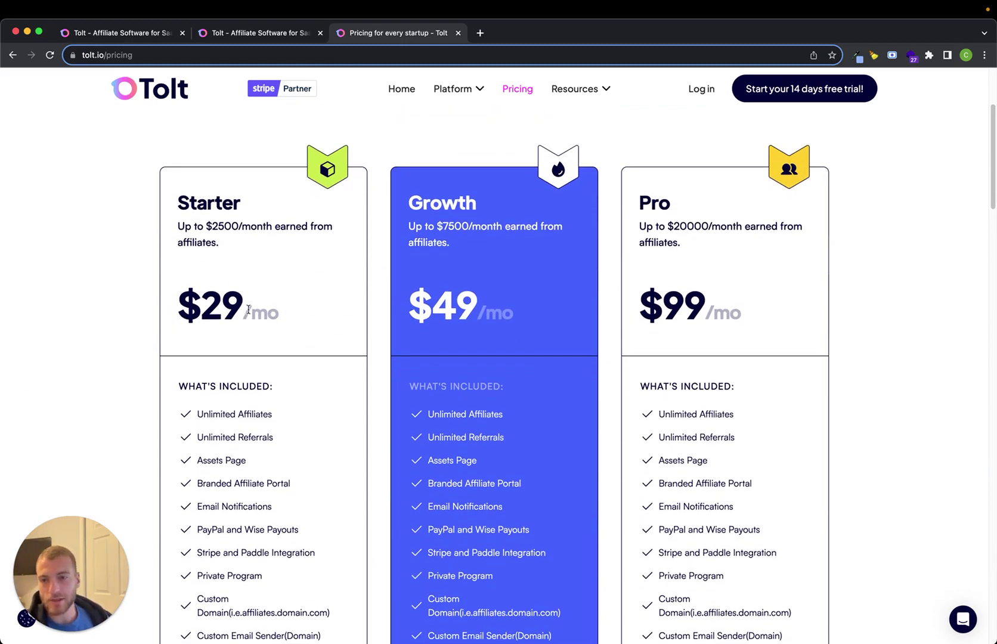
scroll(248, 310, down, 3)
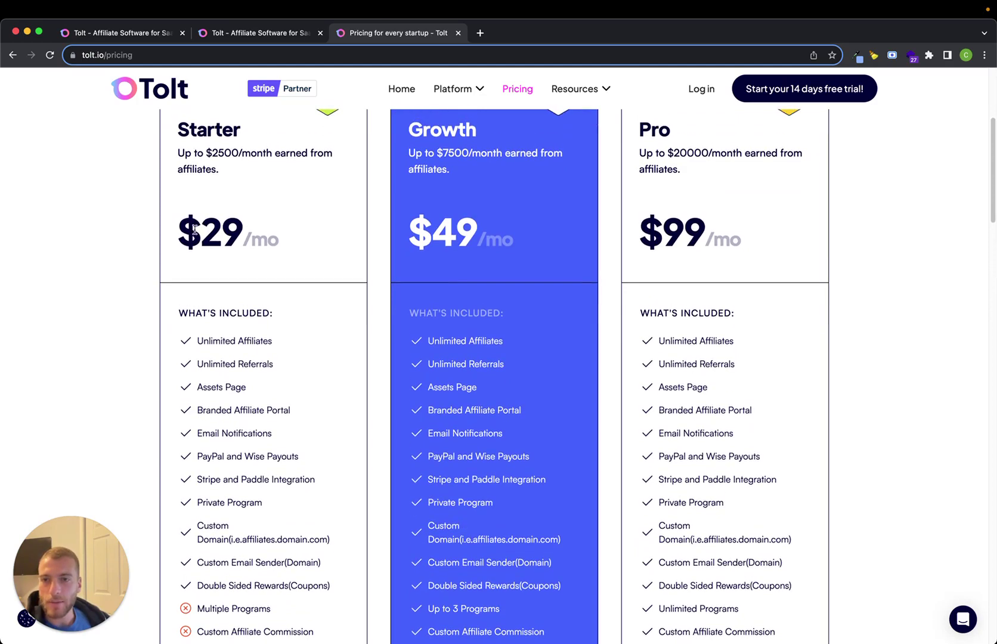
scroll(197, 233, up, 2)
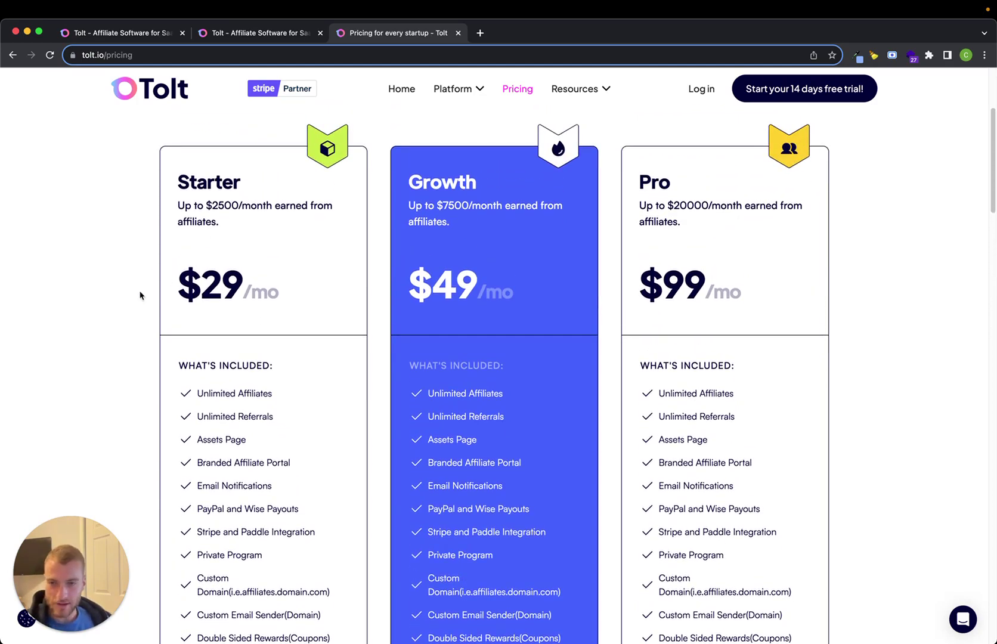
scroll(138, 298, down, 6)
scroll(148, 380, down, 2)
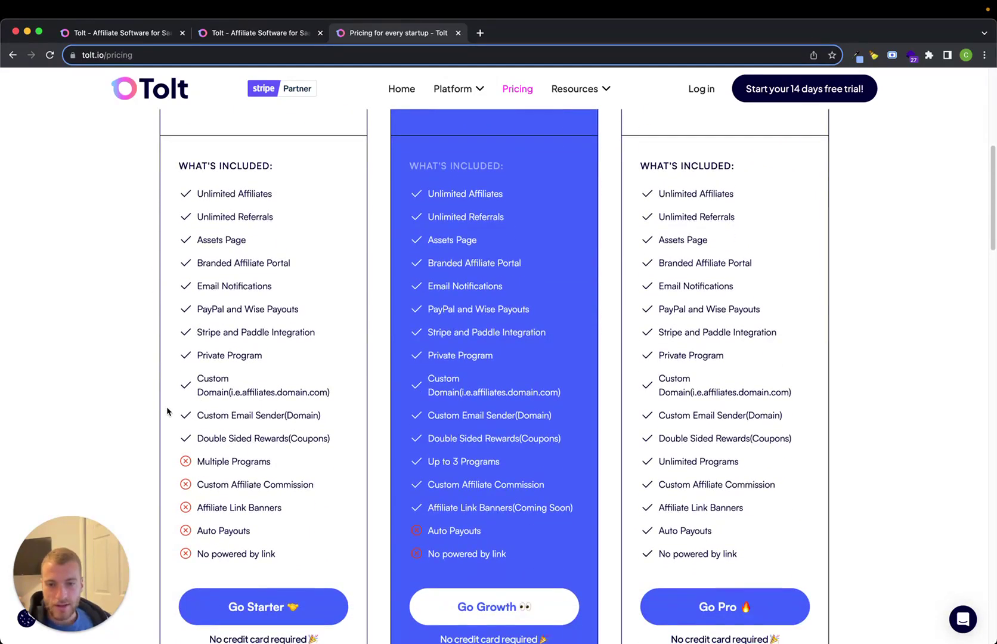
scroll(167, 412, up, 7)
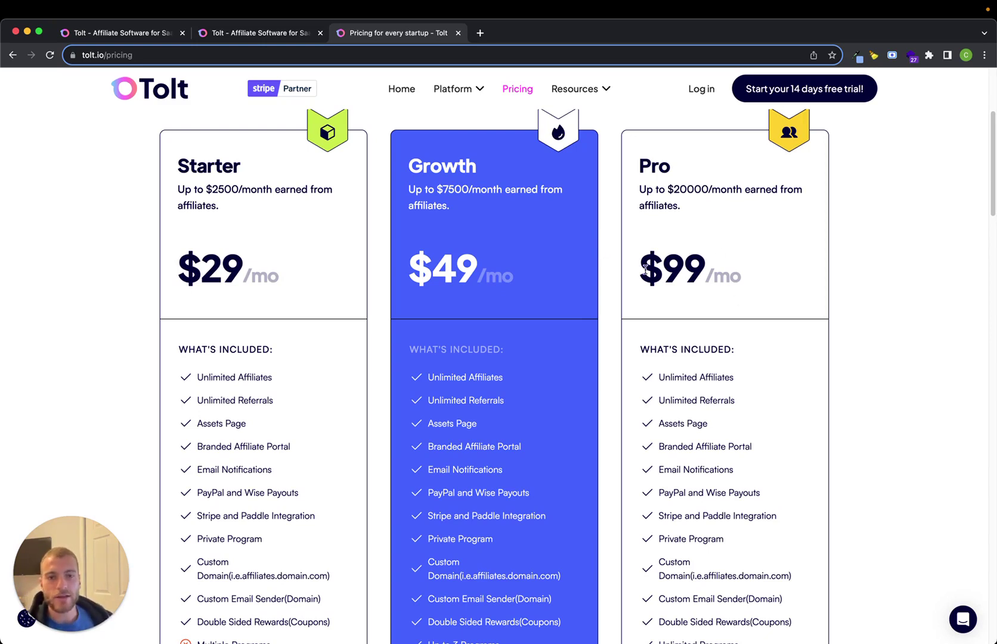
scroll(619, 284, down, 1)
scroll(619, 285, down, 5)
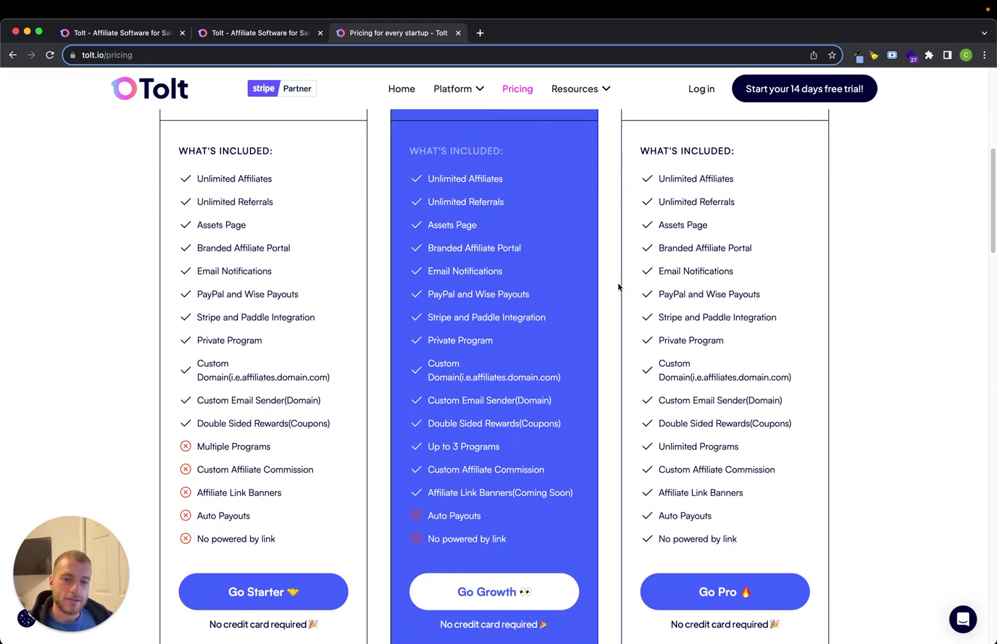
scroll(603, 295, down, 4)
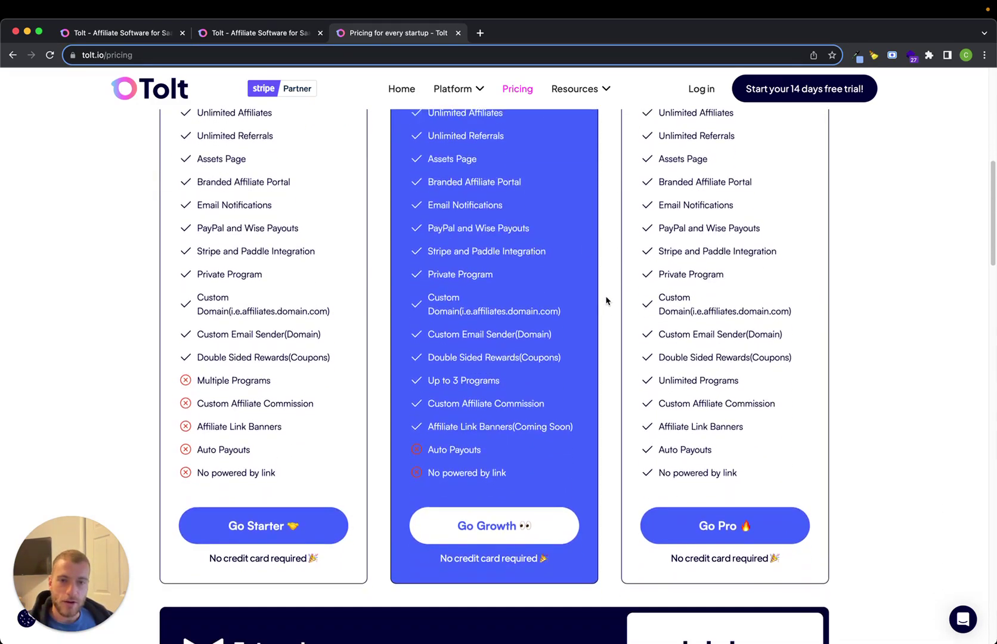
scroll(610, 303, down, 16)
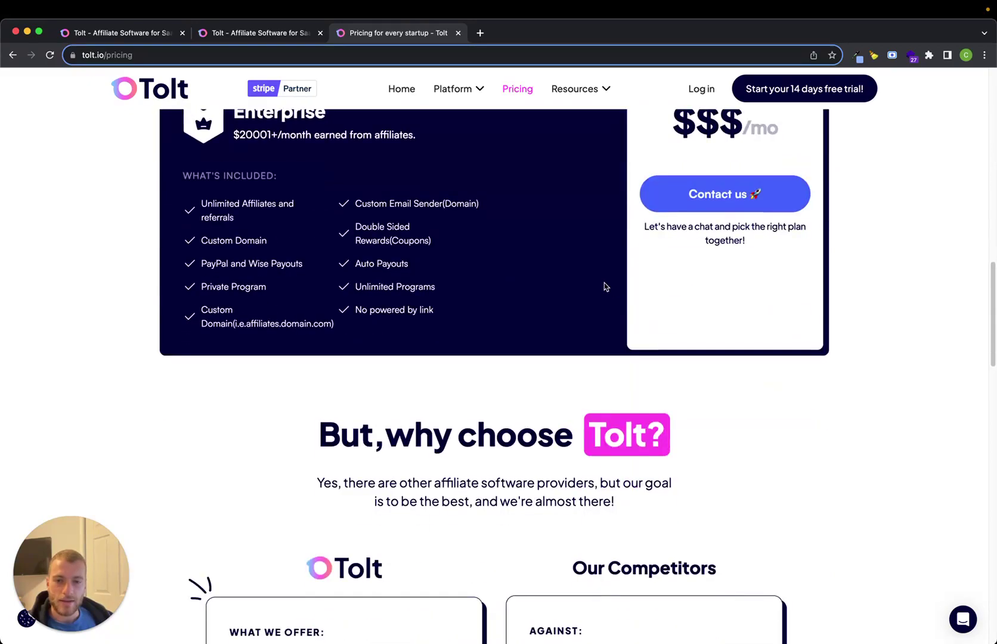
drag(992, 350, 919, 17)
Go to the Tolt home page and scroll to the Let's dive deeper section
click(133, 89)
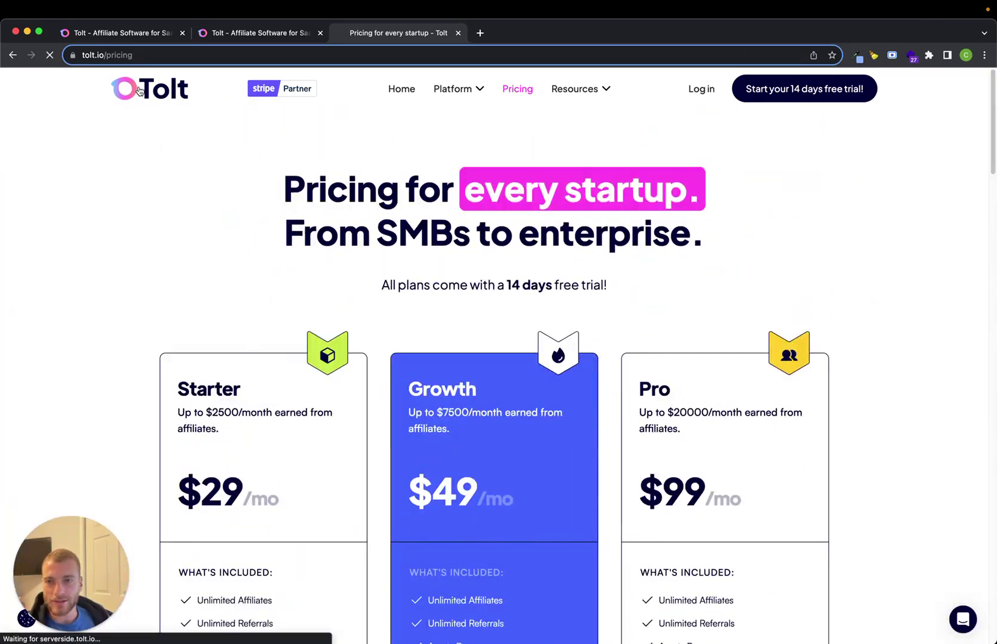
scroll(270, 294, down, 9)
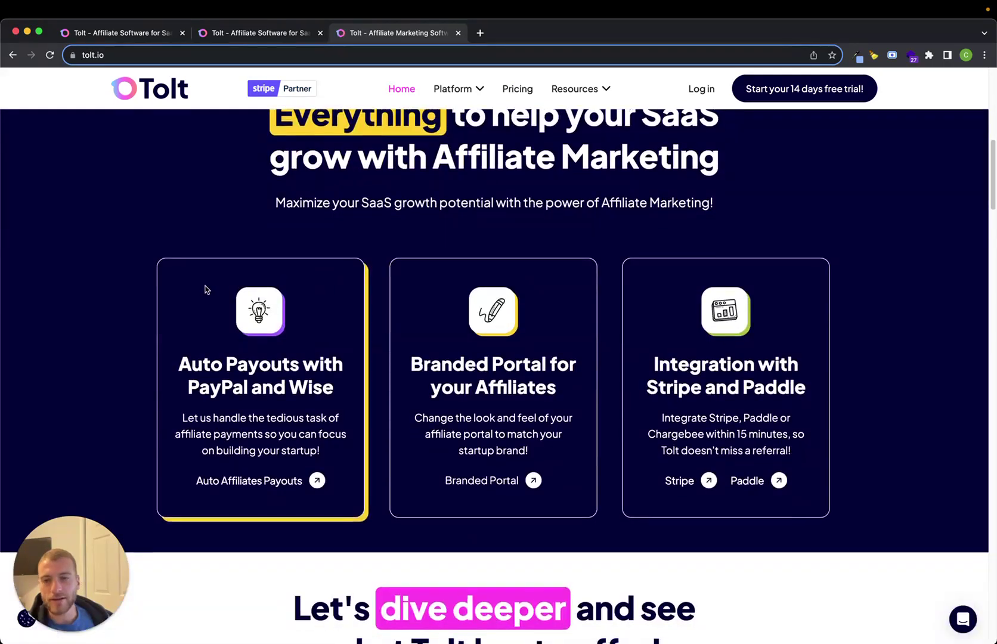
scroll(137, 305, down, 7)
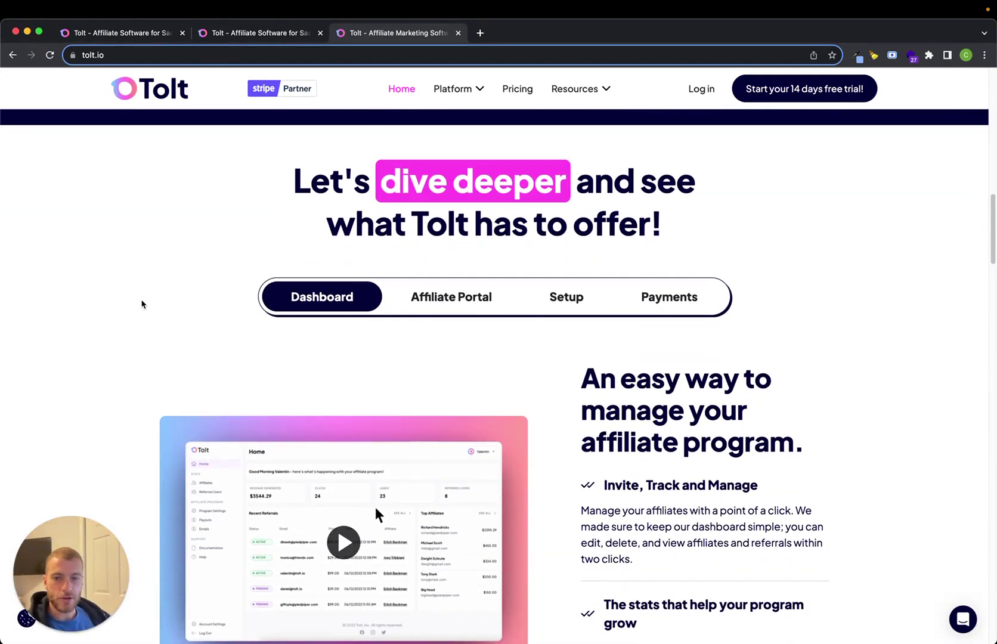